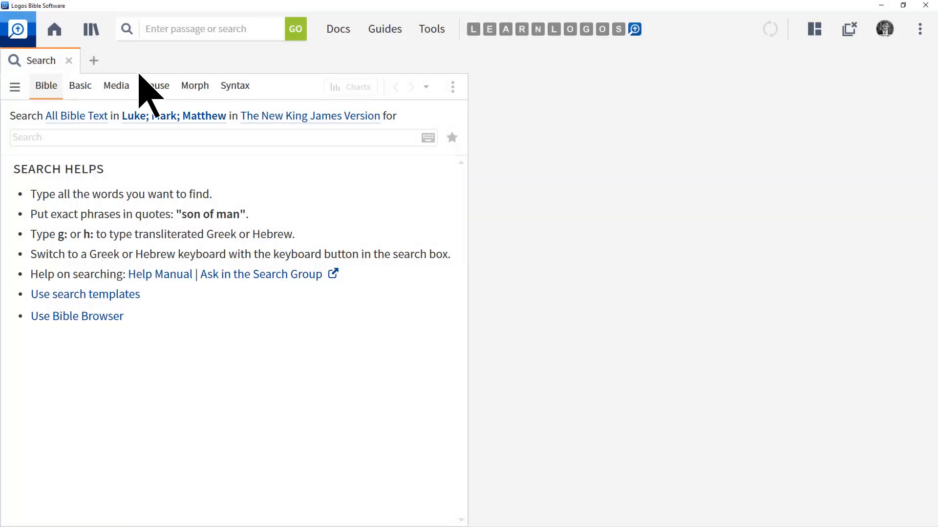
# Step: Limit the Bible search to the book of Acts in the New American Standard Bible: 1995 Update (NASB95)
pyautogui.click(151, 116)
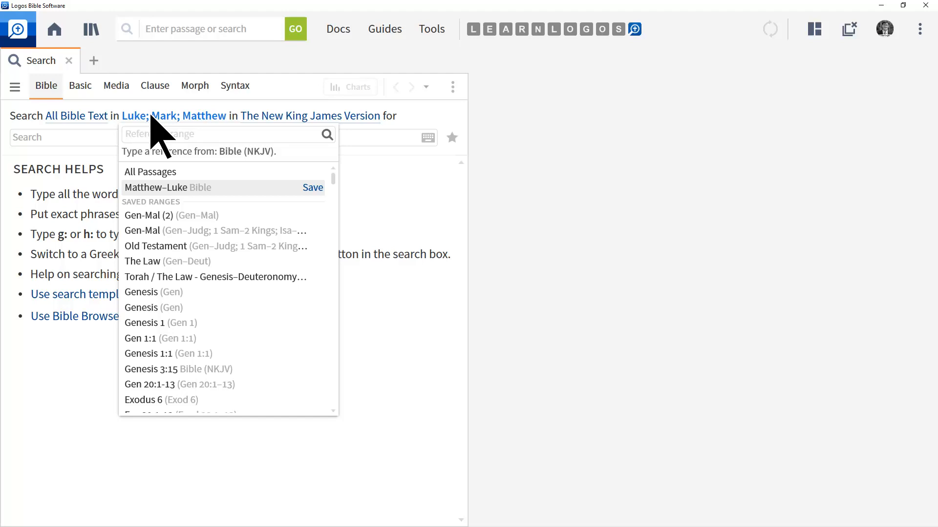
pyautogui.write('Acts')
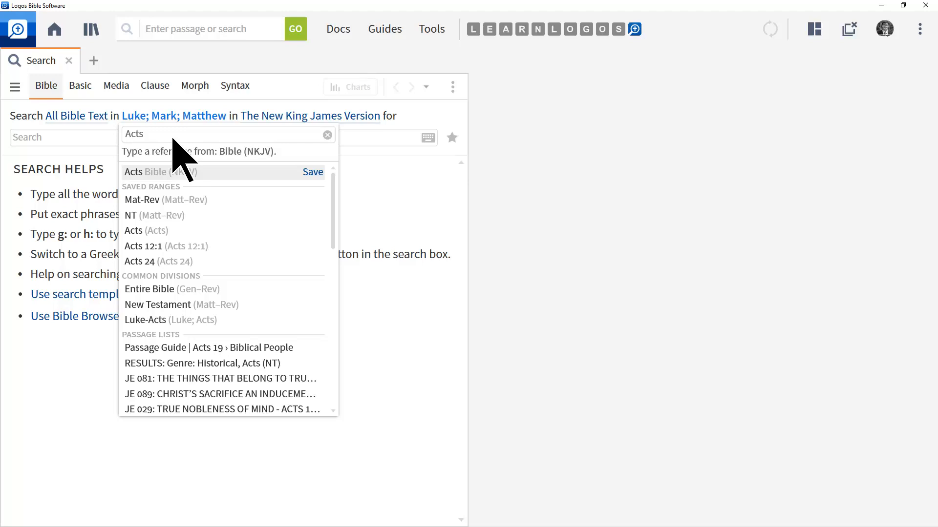
pyautogui.click(162, 171)
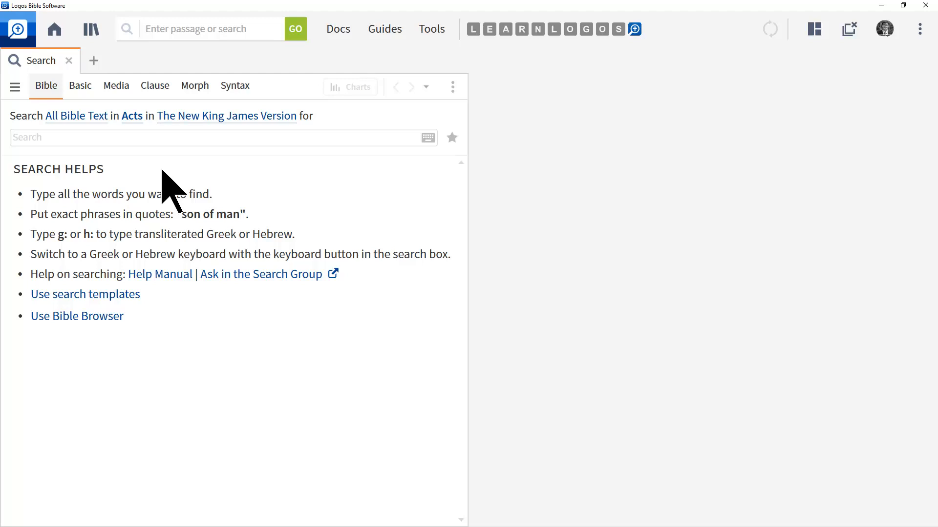
pyautogui.click(208, 117)
pyautogui.write('nasb95')
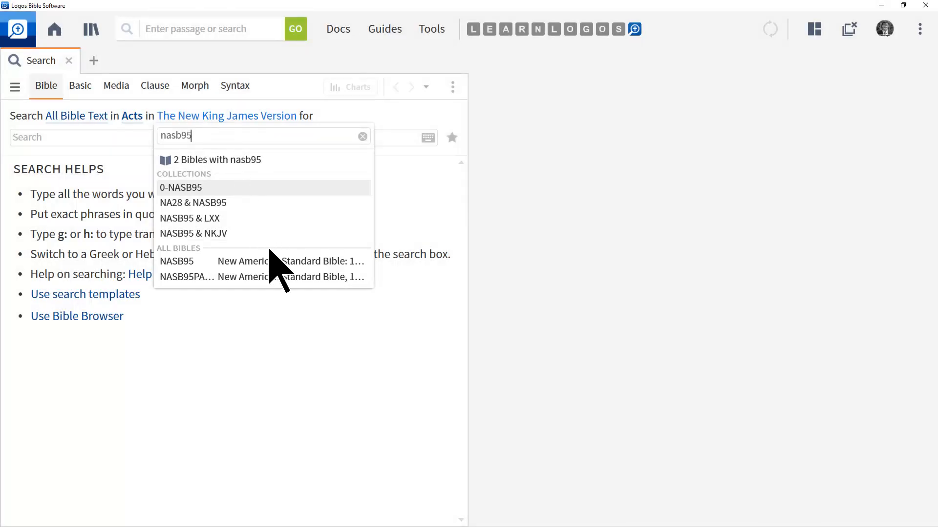
pyautogui.click(275, 262)
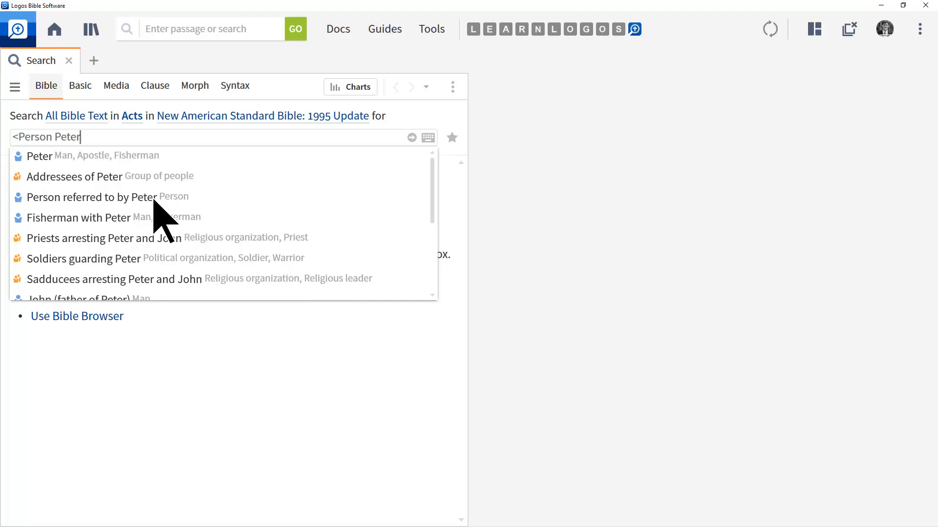
# Step: Search for <Person Peter>, choosing the apostle and fisherman, and chart the search results
pyautogui.click(73, 156)
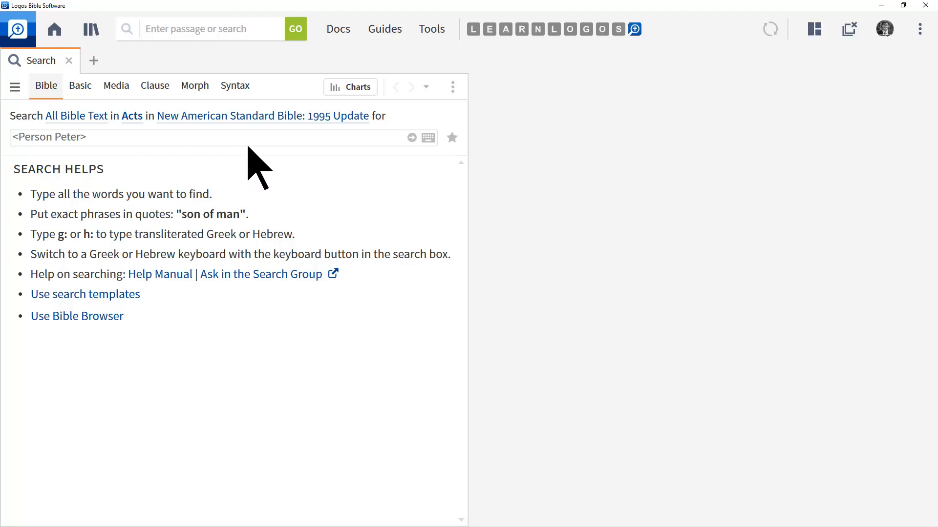
pyautogui.click(411, 138)
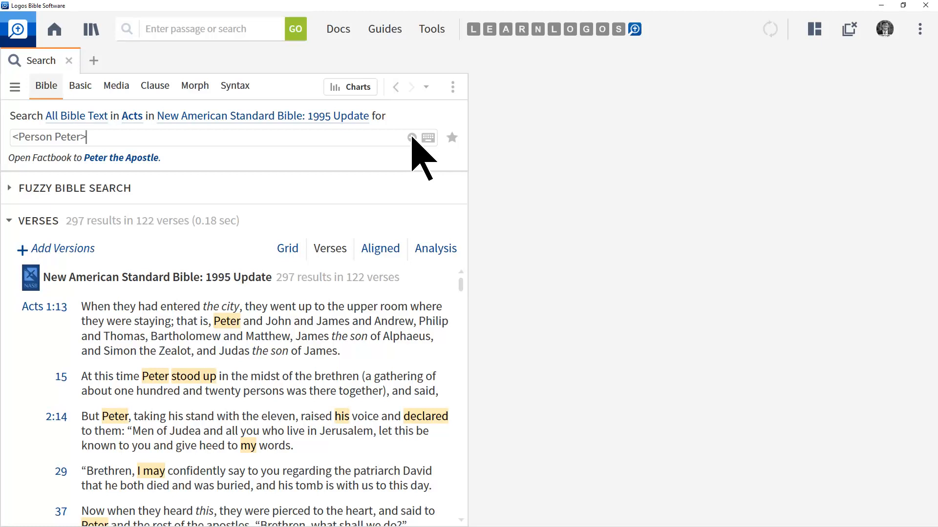
pyautogui.click(353, 86)
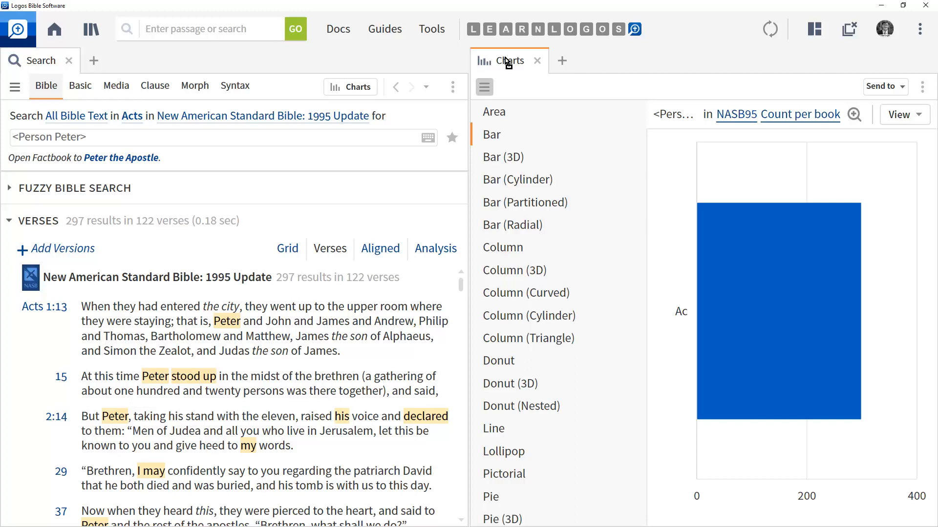
# Step: Dock the Charts panel beside the Search tab and widen the pane to fill the whole window
pyautogui.moveTo(505, 58); pyautogui.dragTo(382, 68)
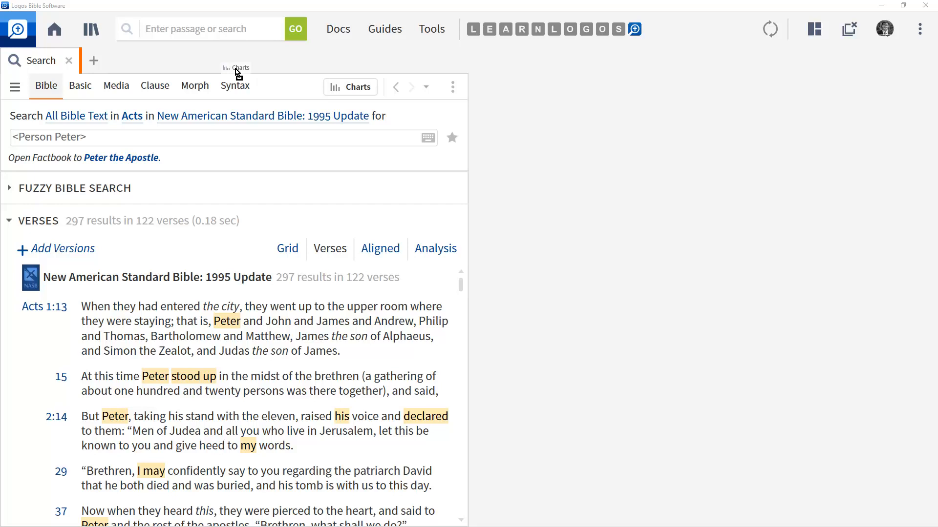
pyautogui.moveTo(235, 69); pyautogui.dragTo(235, 69)
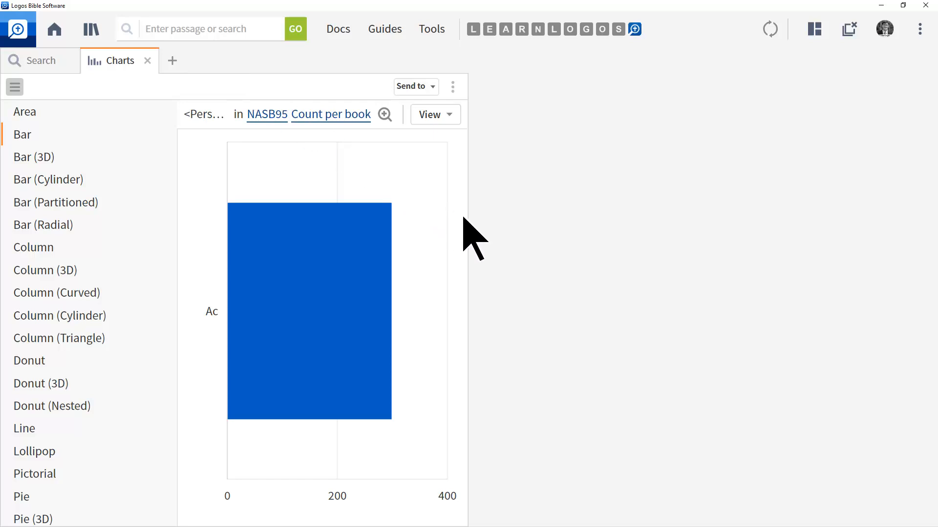
pyautogui.moveTo(468, 221); pyautogui.dragTo(934, 217)
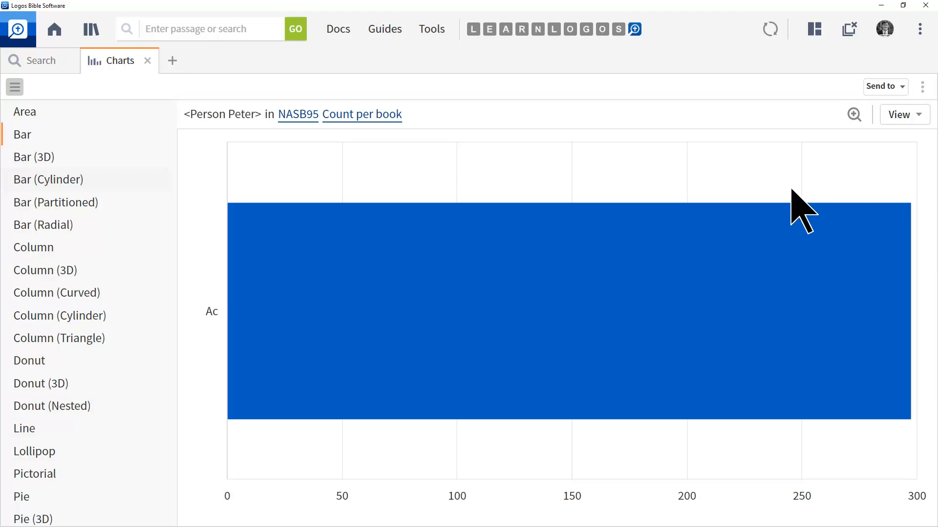
# Step: Set the chart to plot the count per chapter
pyautogui.click(379, 113)
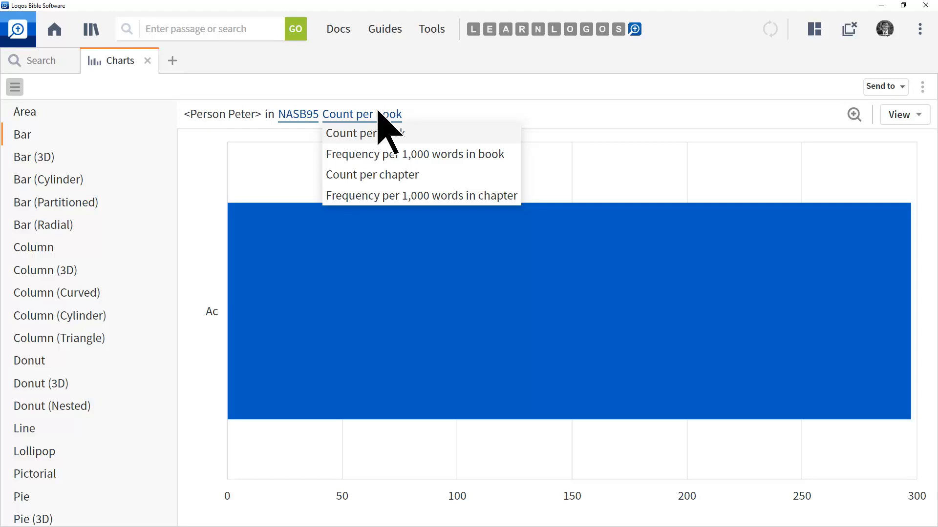
pyautogui.click(409, 175)
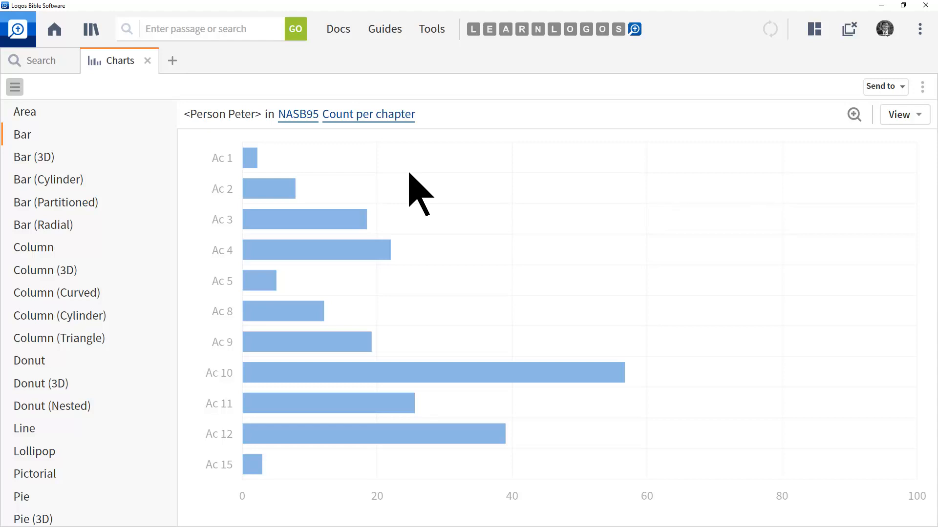
# Step: Try including zero results in the bar chart and displaying it in a 16:9 aspect ratio
pyautogui.click(917, 117)
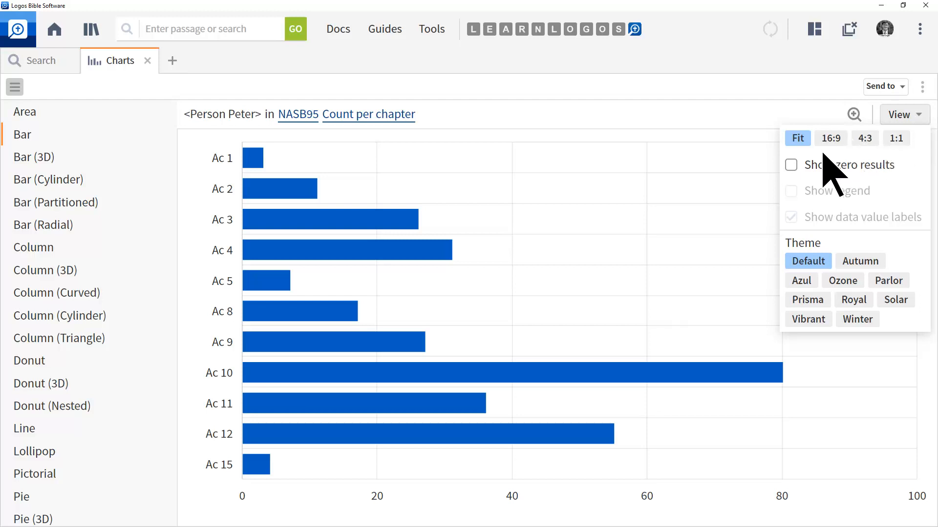
pyautogui.click(791, 165)
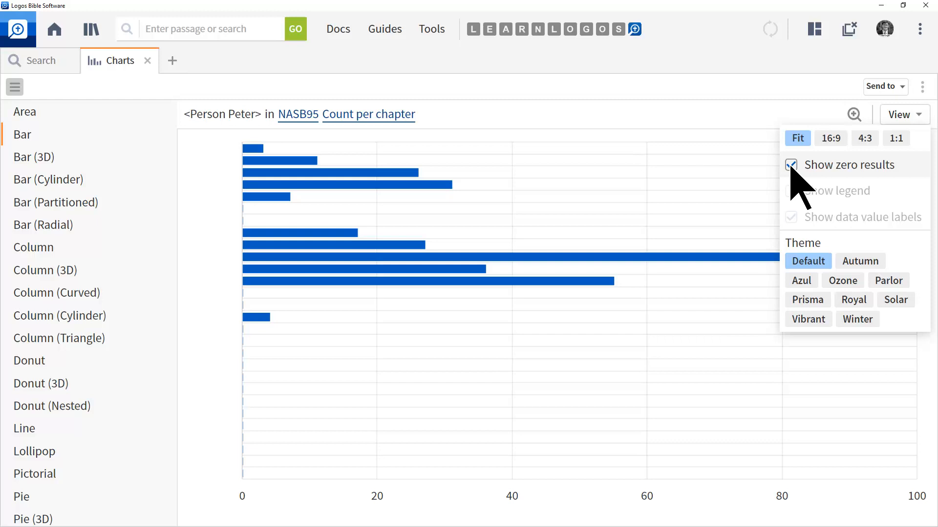
pyautogui.click(792, 166)
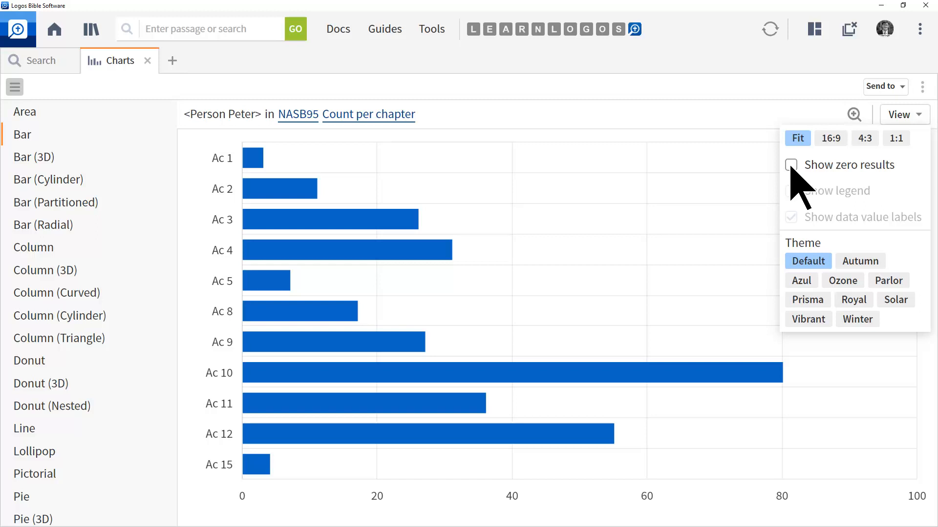
pyautogui.click(827, 139)
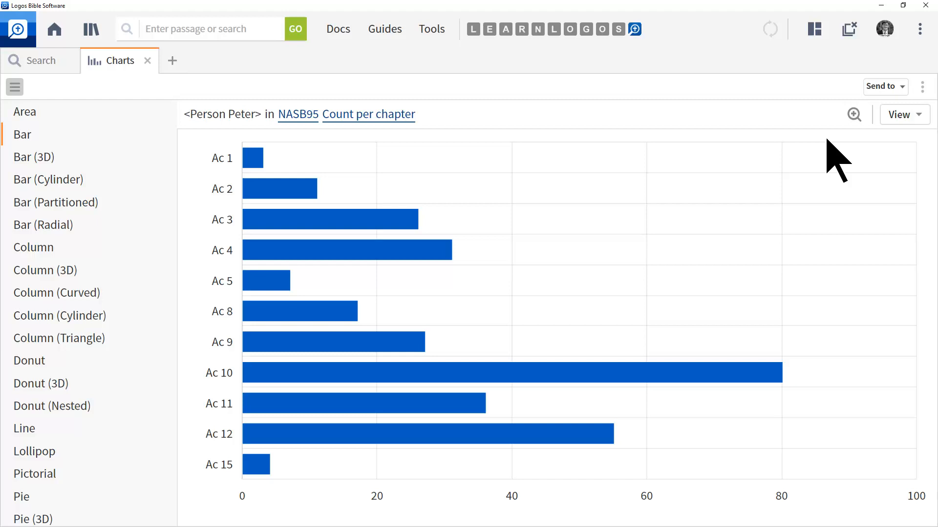
# Step: Apply the Parlor color theme to the bar chart
pyautogui.click(918, 115)
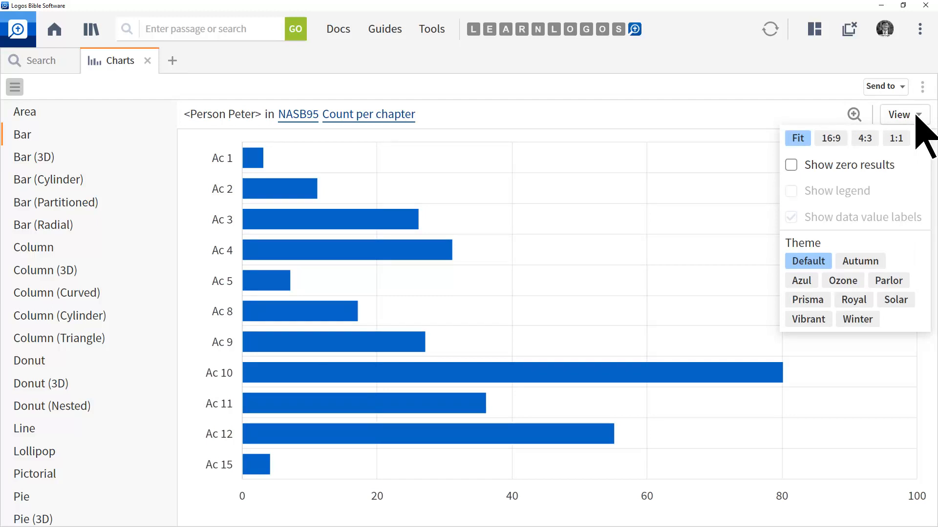
pyautogui.click(889, 281)
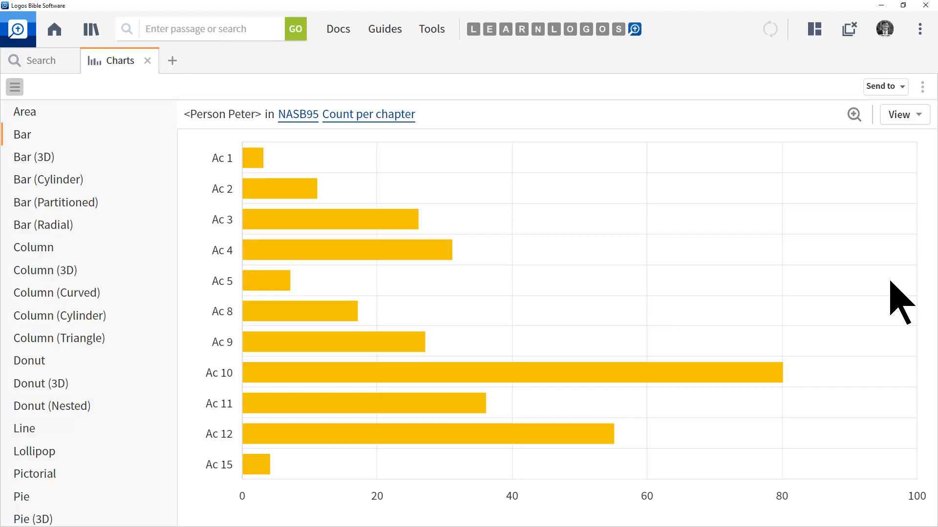
# Step: Review the destinations the chart can be sent to and the options available for the Charts panel
pyautogui.click(900, 86)
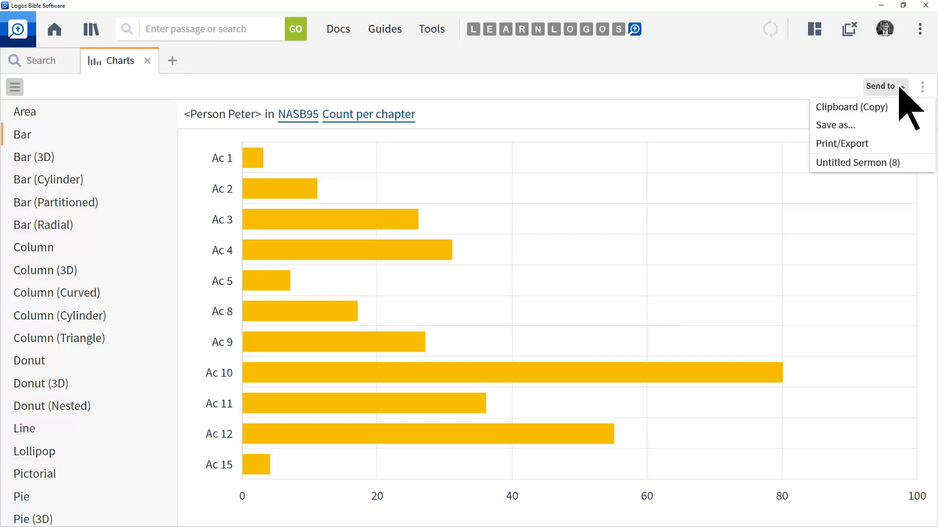
pyautogui.click(922, 87)
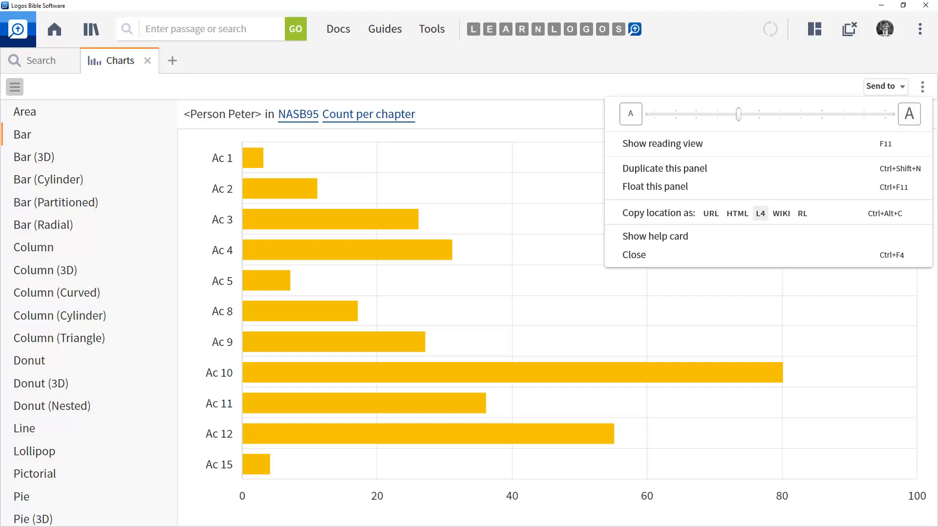
pyautogui.click(920, 87)
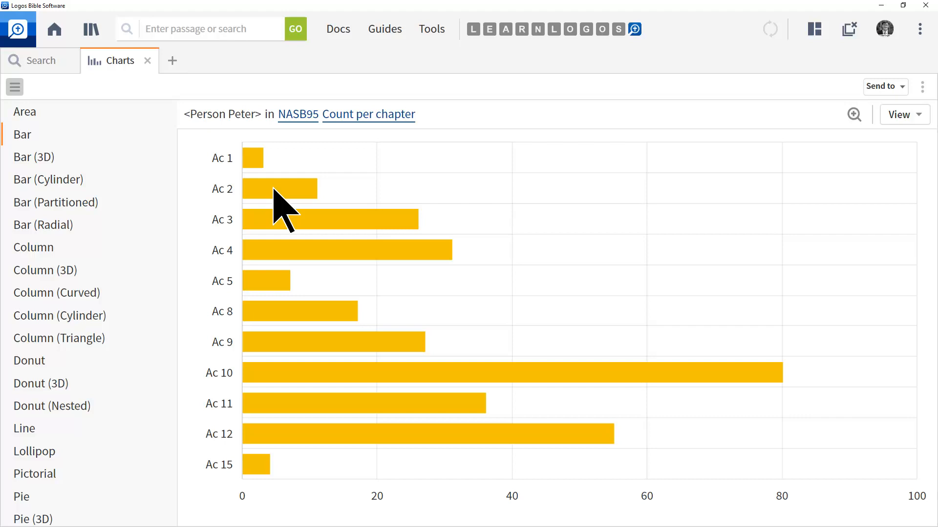
# Step: Try hiding the chart type list and zooming the bar chart, restoring the list and the full chart view
pyautogui.click(14, 88)
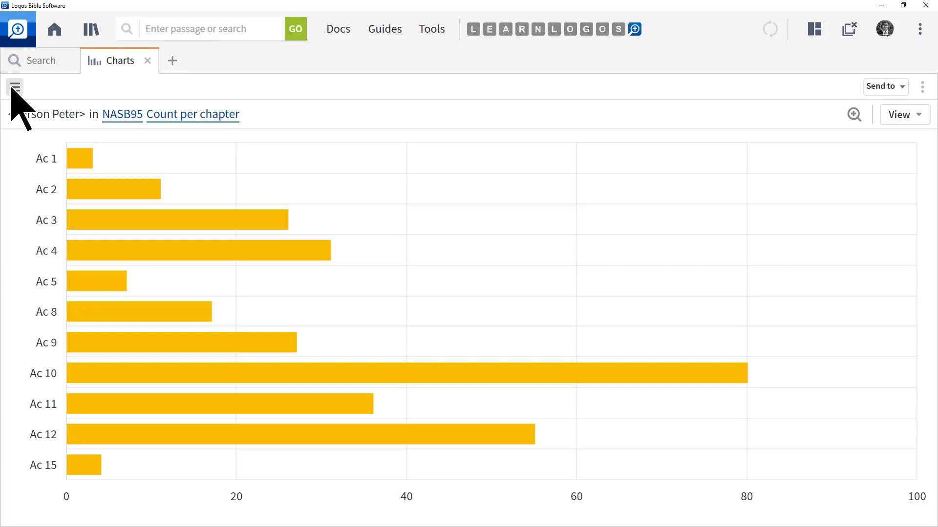
pyautogui.click(14, 88)
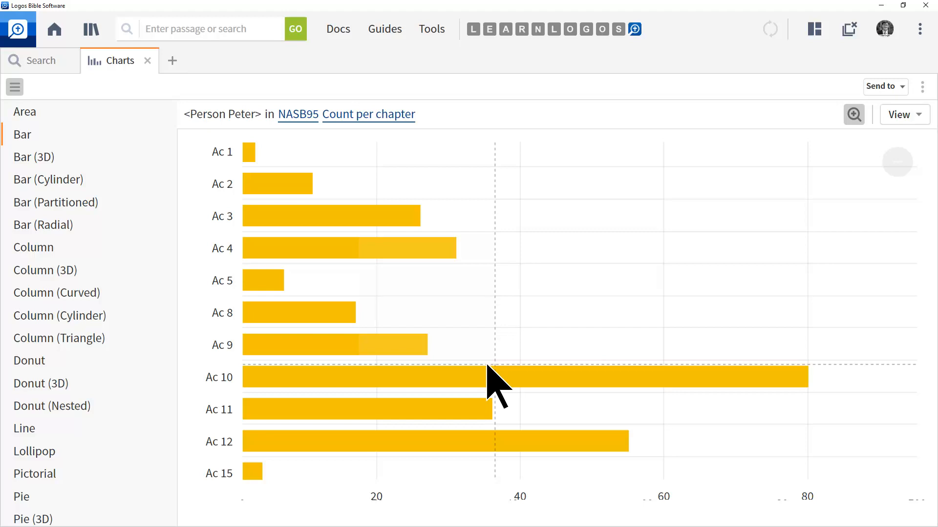
pyautogui.click(901, 164)
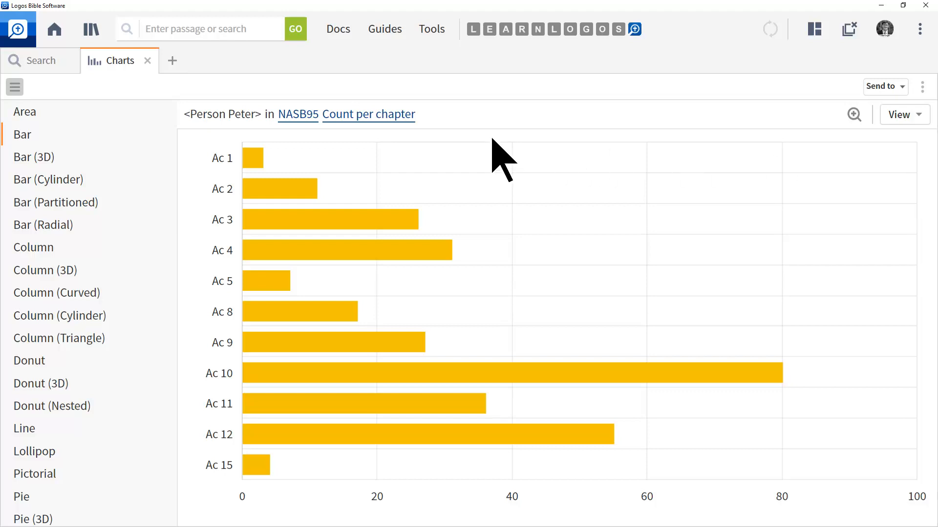
# Step: Preview the chapter counts as an Area chart and as a Column (Triangle) chart
pyautogui.click(26, 112)
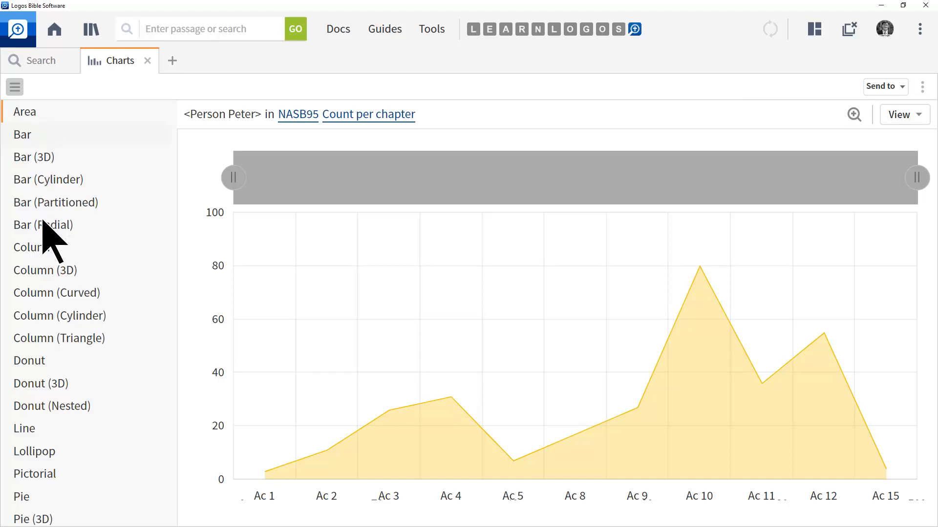
pyautogui.click(54, 341)
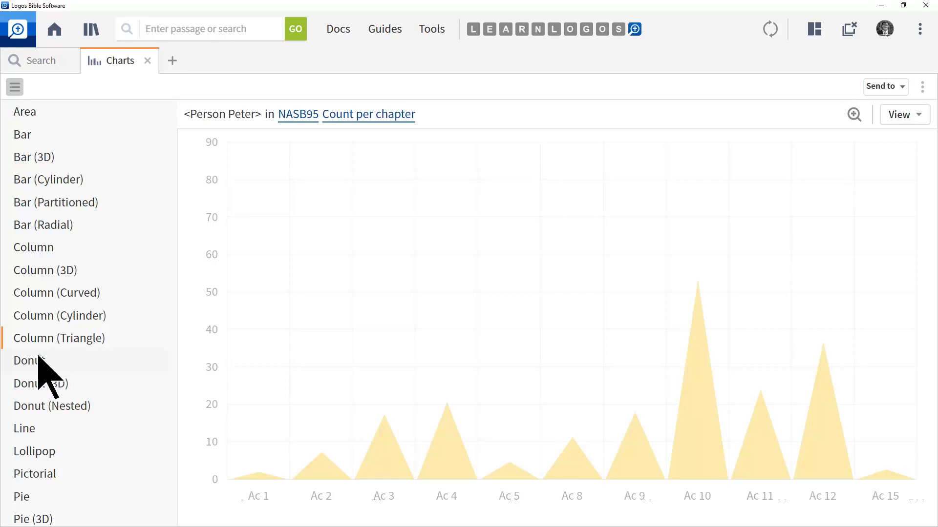
# Step: Change the chart type to Donut and show its legend
pyautogui.click(39, 359)
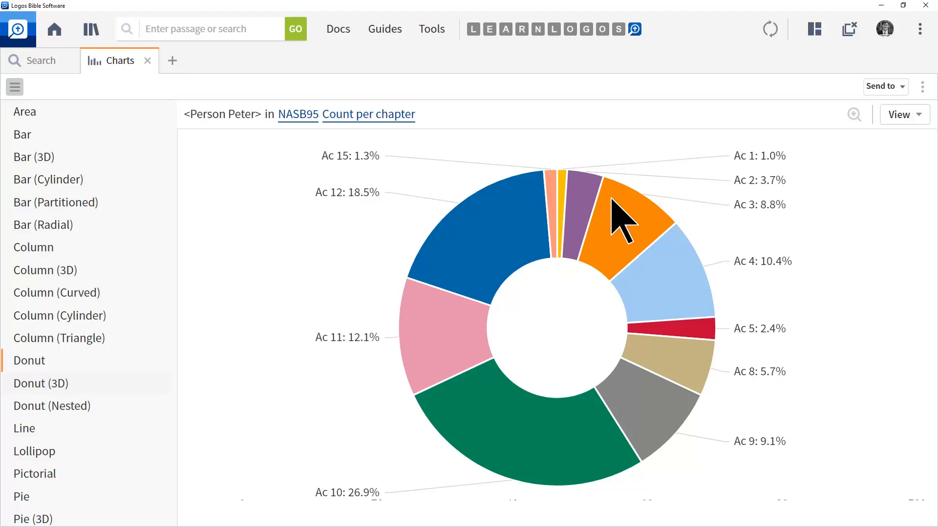
pyautogui.click(921, 117)
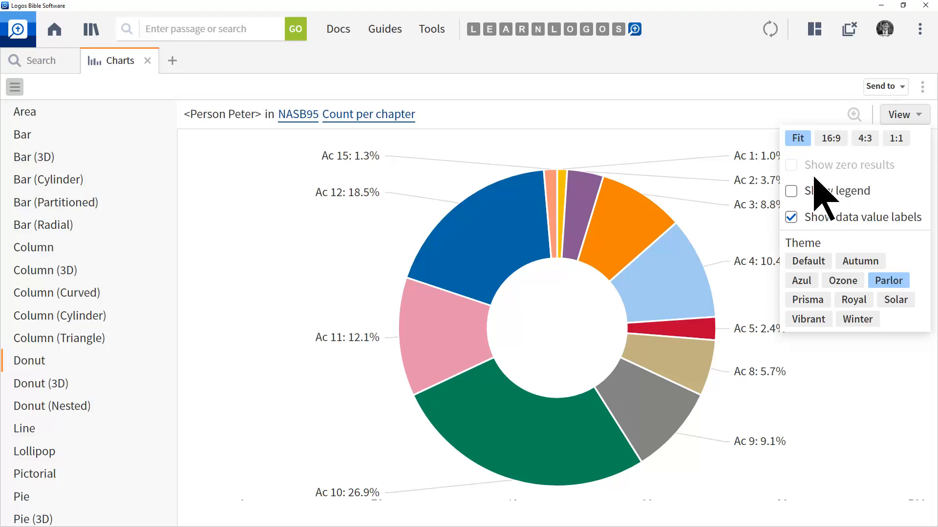
pyautogui.click(791, 191)
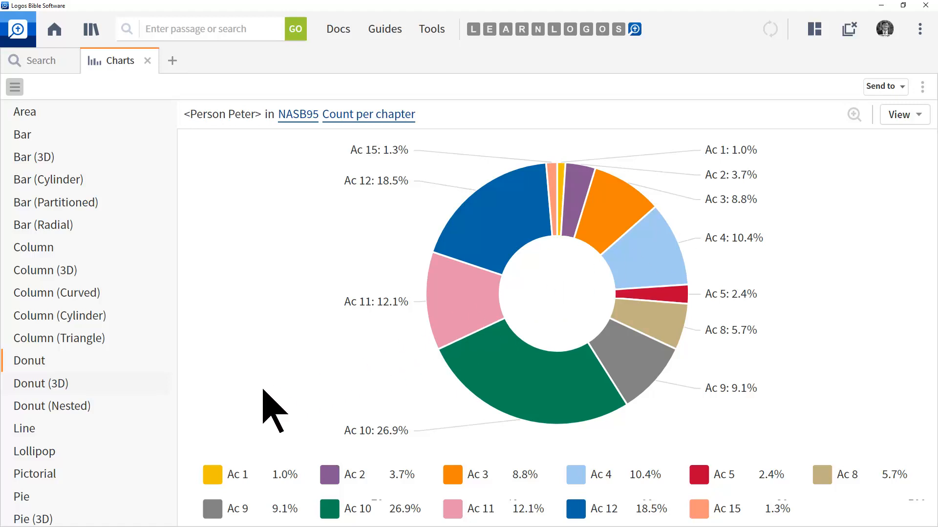
# Step: Change the chart type to Pictorial and use the cross shape for it
pyautogui.click(37, 474)
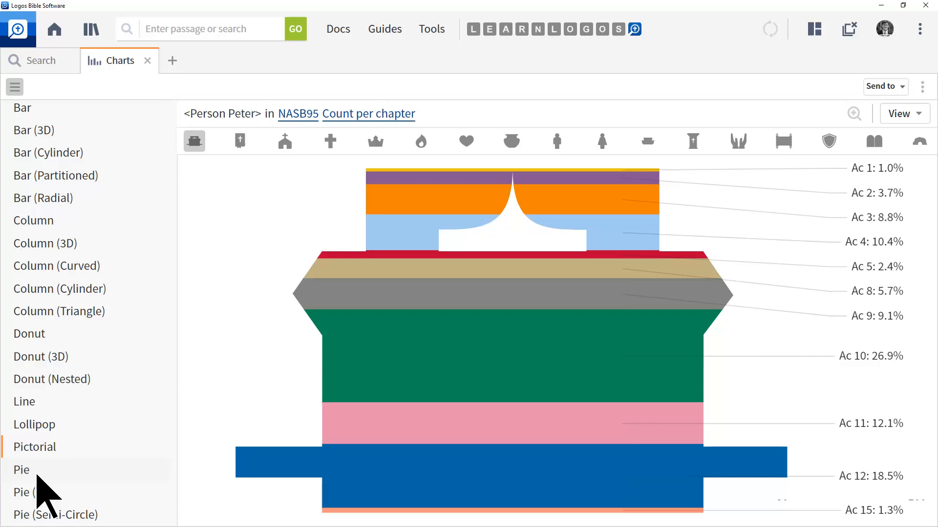
pyautogui.click(329, 141)
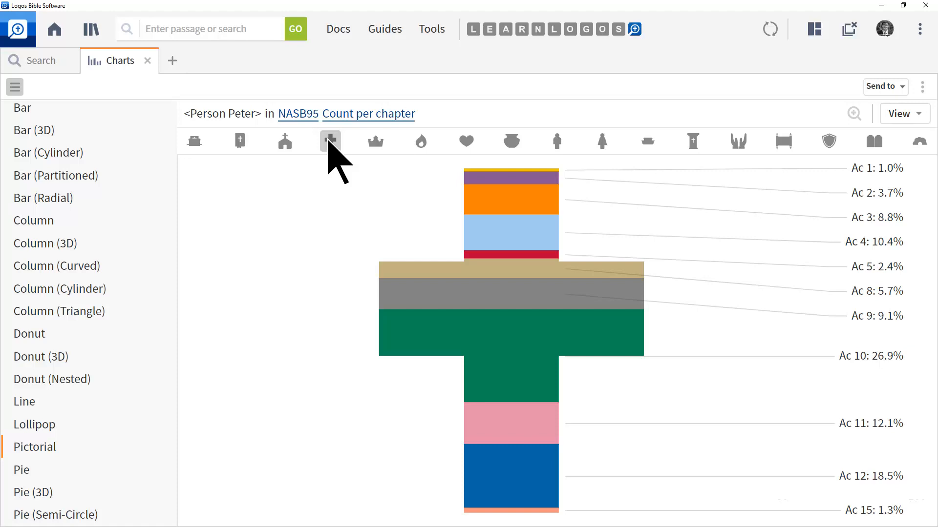
# Step: Change the chart type to Pie (Semi-Circle) and show its legend
pyautogui.click(100, 515)
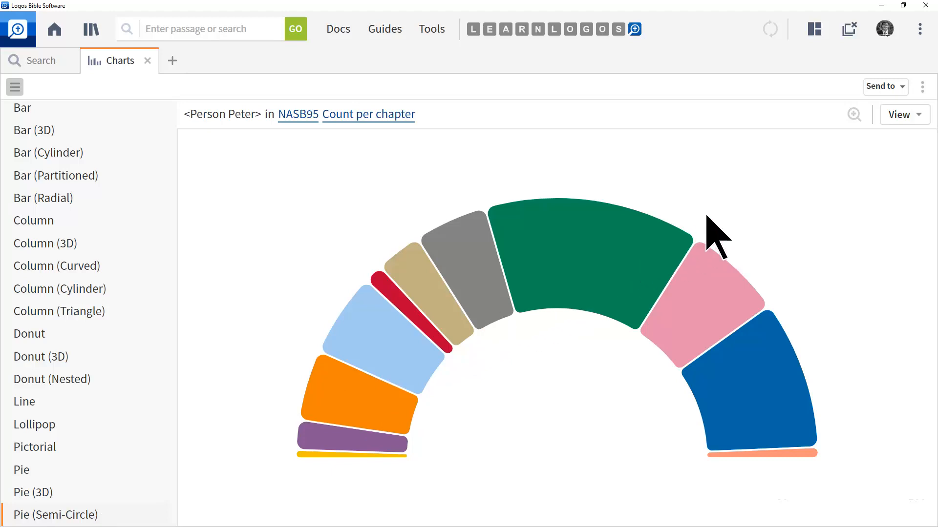
pyautogui.click(916, 117)
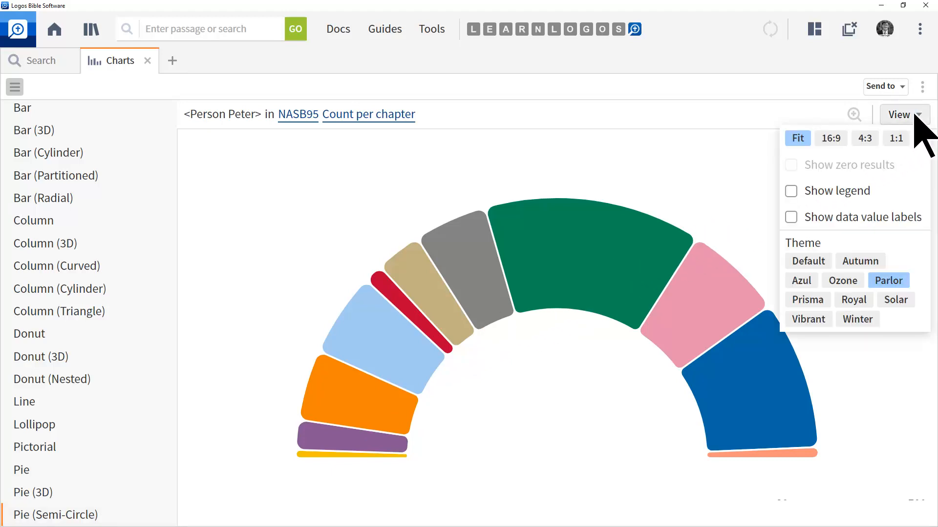
pyautogui.click(791, 191)
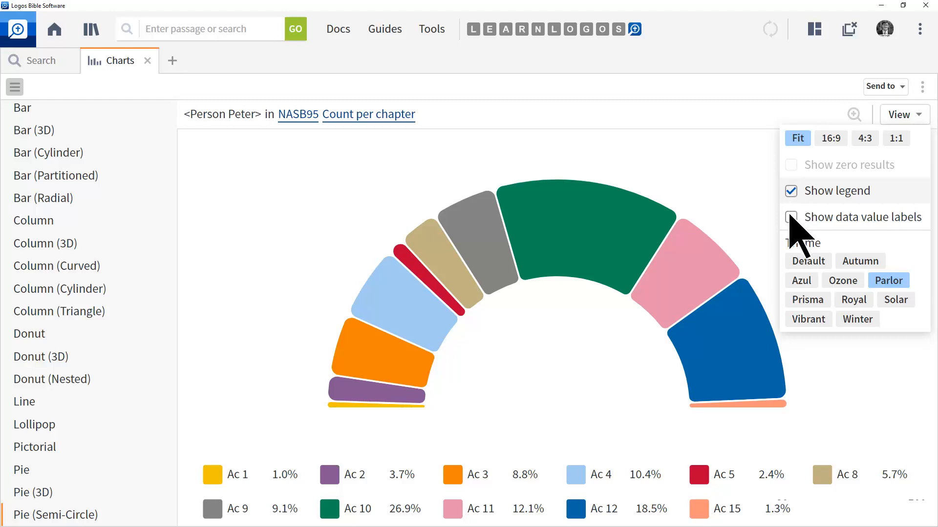
# Step: Show data value labels on the semi-circle pie chart and pull out its Ac 10 slice before closing the Charts tool
pyautogui.click(791, 219)
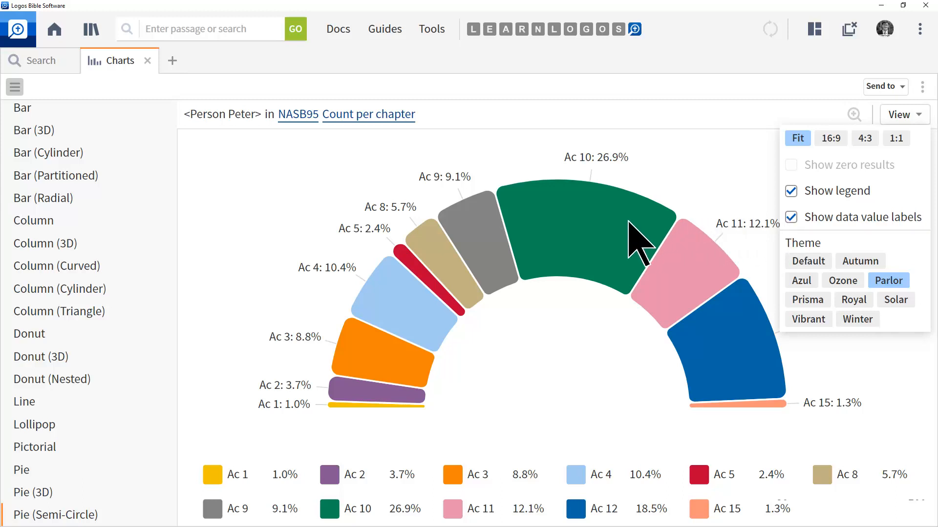
pyautogui.click(588, 224)
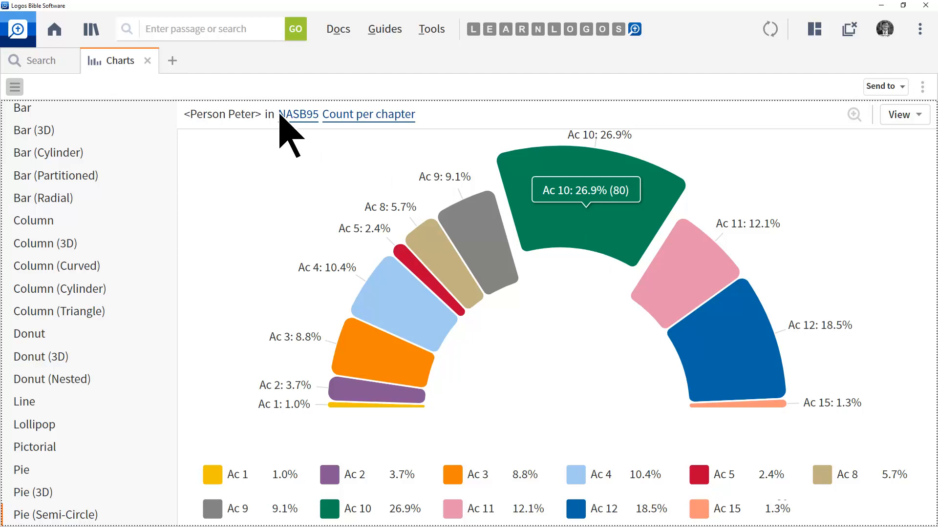
pyautogui.click(147, 61)
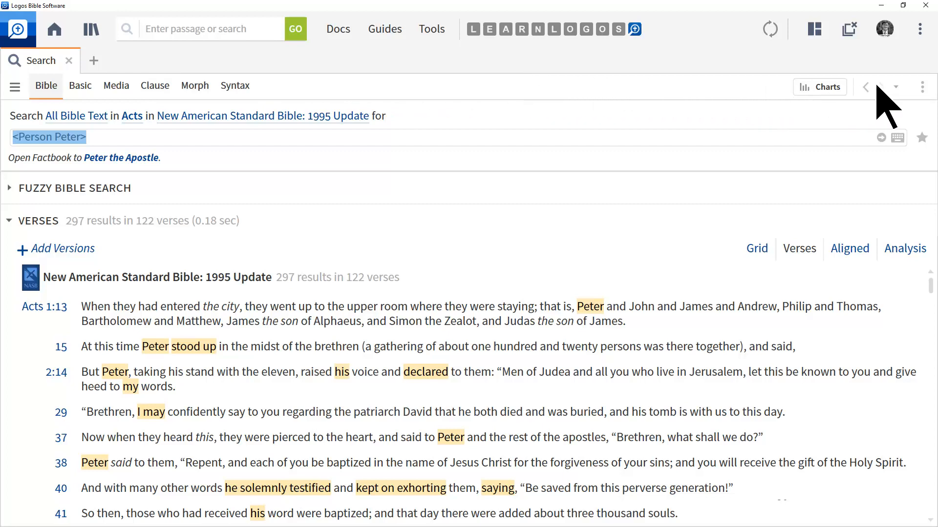
# Step: Export the Peter search results from Acts to a new Microsoft Excel document, and close the workbook and the Print/Export window
pyautogui.click(922, 88)
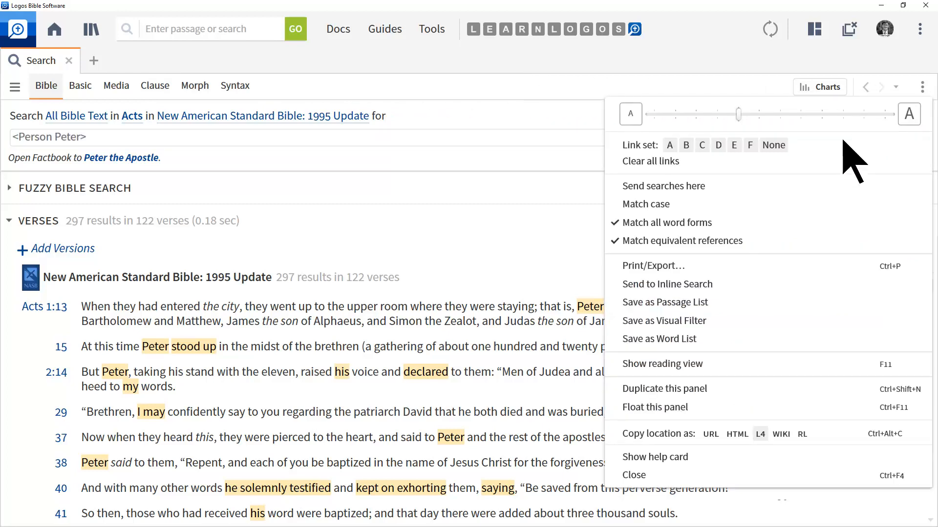
pyautogui.click(659, 266)
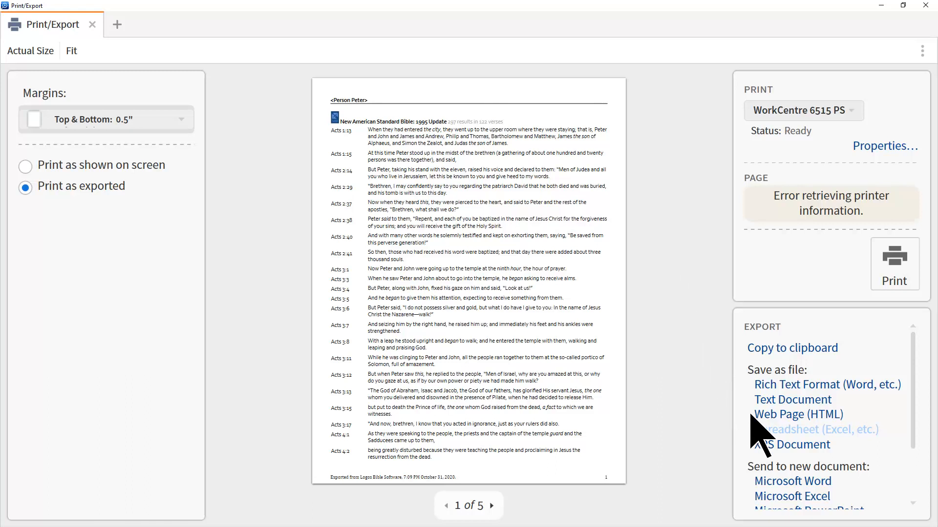
pyautogui.click(801, 496)
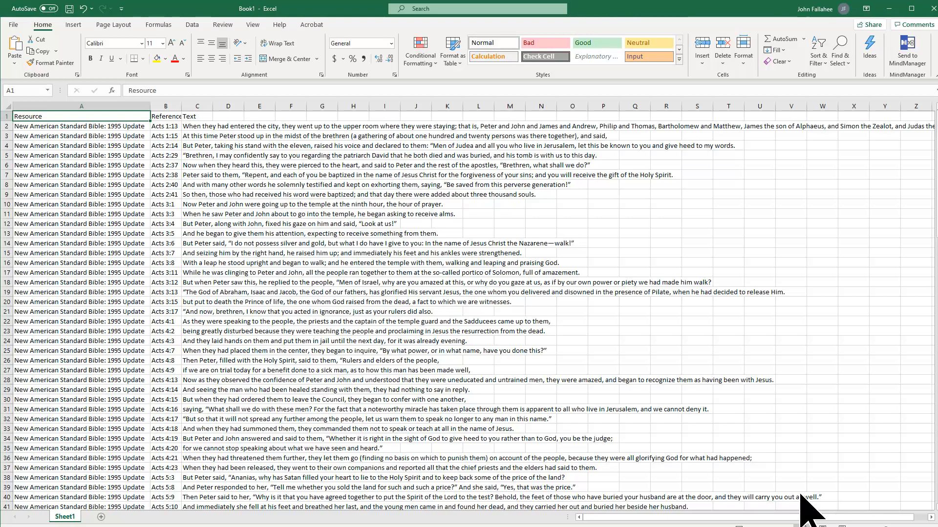
pyautogui.click(929, 9)
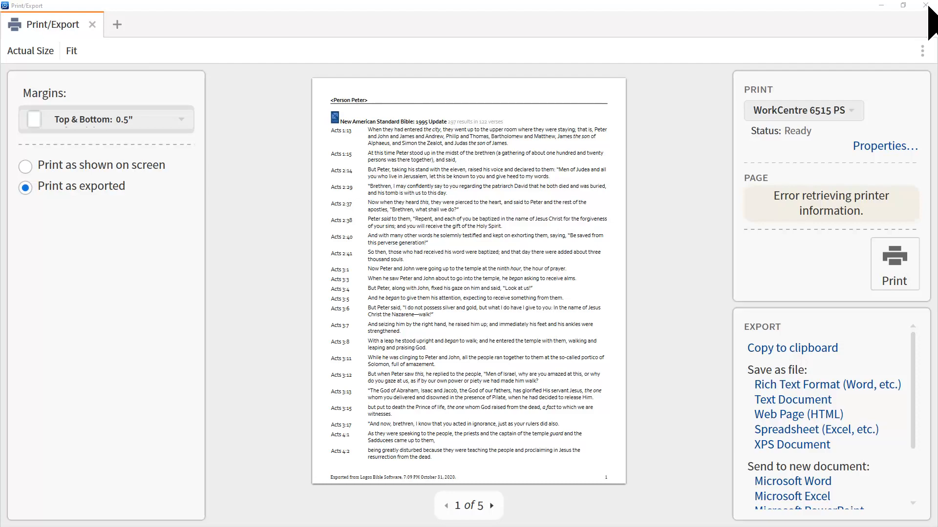
pyautogui.click(928, 4)
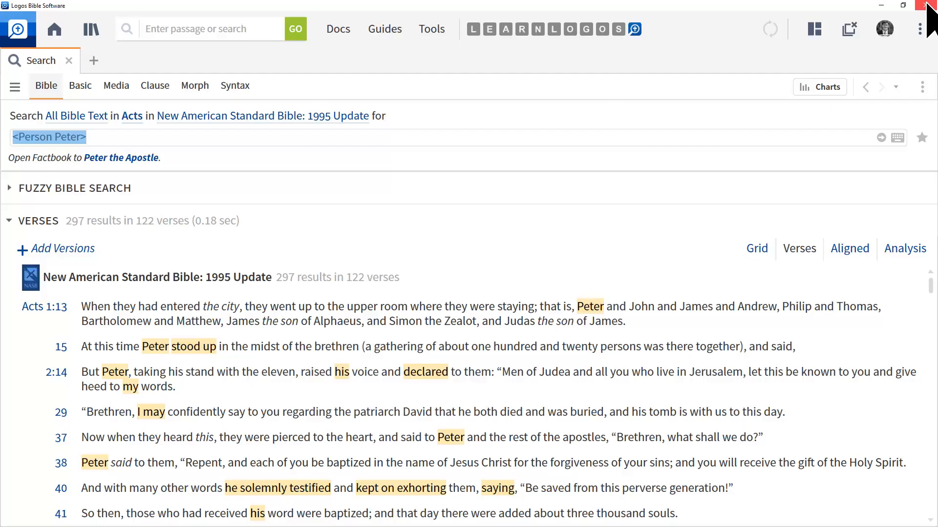